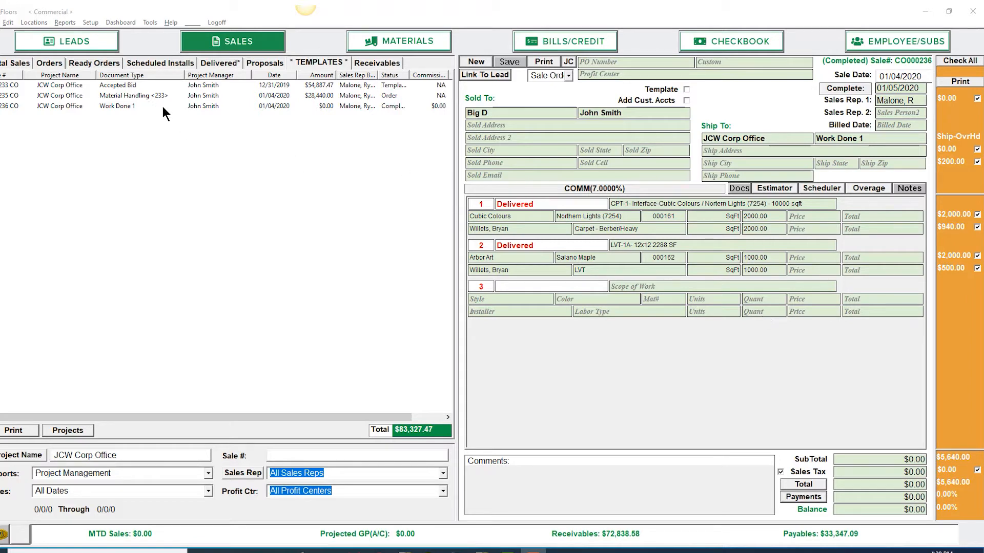
Step: Reverse all four material and labor cost charges on the two delivered lines of the Work Done 1 sale
{"action": "left_click", "coordinate": [133, 85]}
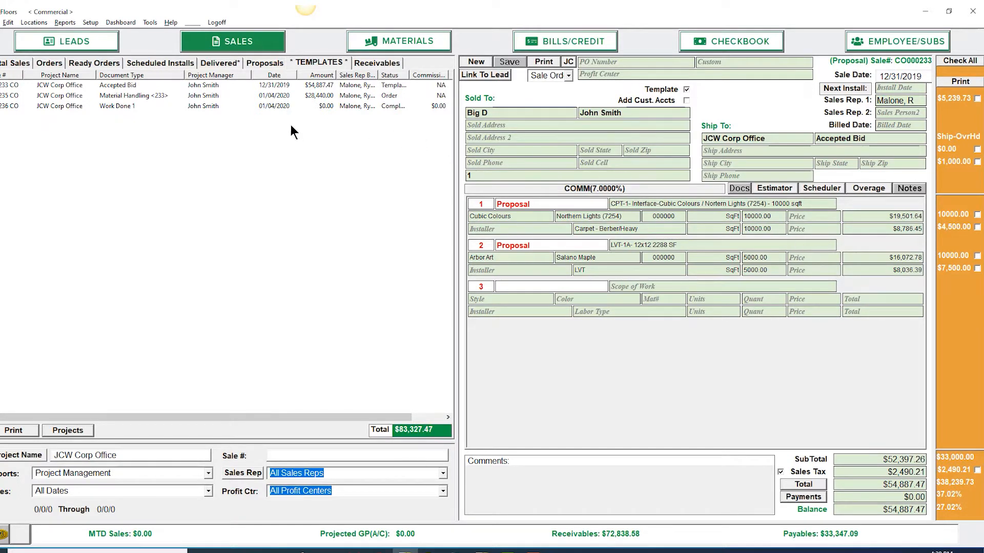
{"action": "left_click", "coordinate": [123, 105]}
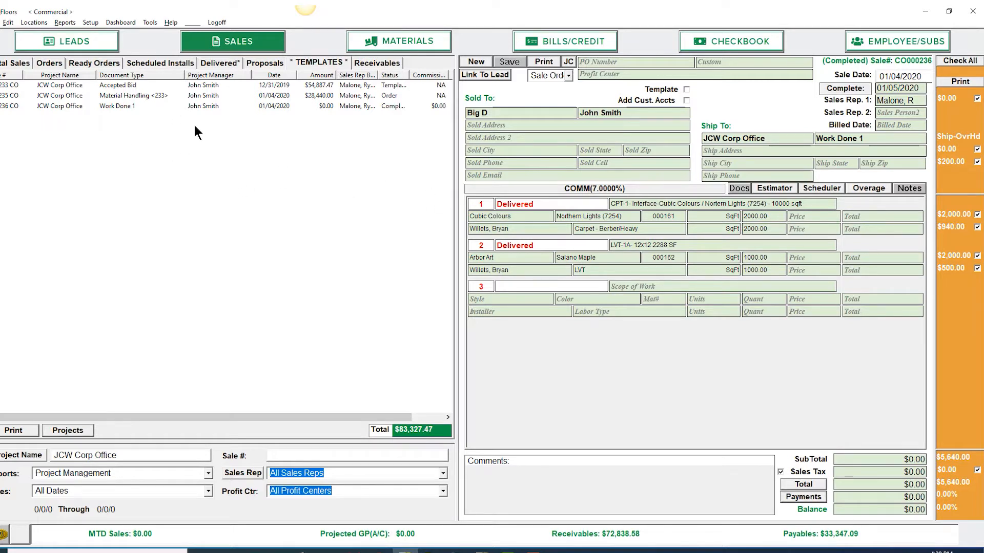
{"action": "left_click", "coordinate": [977, 268]}
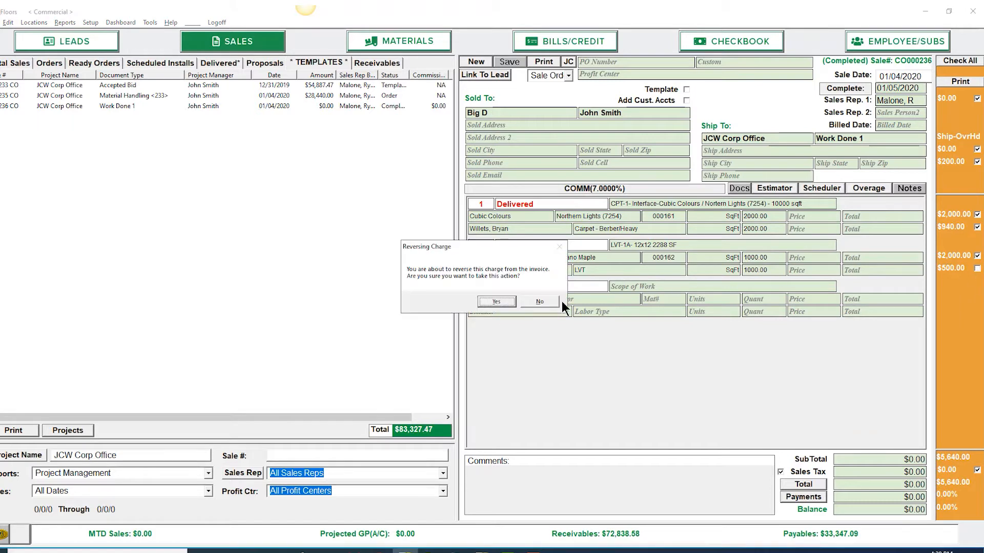
{"action": "left_click", "coordinate": [496, 301]}
{"action": "left_click", "coordinate": [977, 255]}
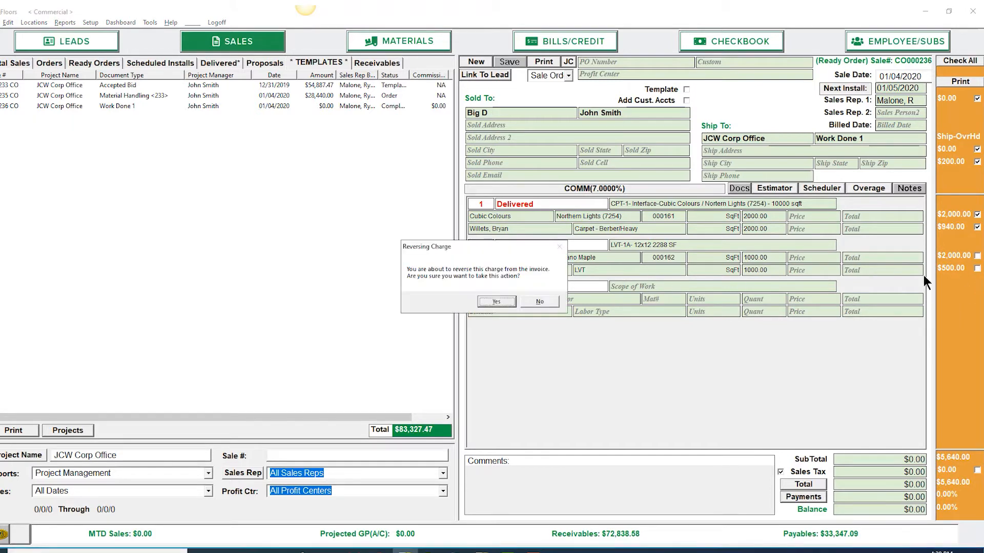
{"action": "left_click", "coordinate": [493, 300]}
{"action": "left_click", "coordinate": [977, 227]}
{"action": "left_click", "coordinate": [496, 301]}
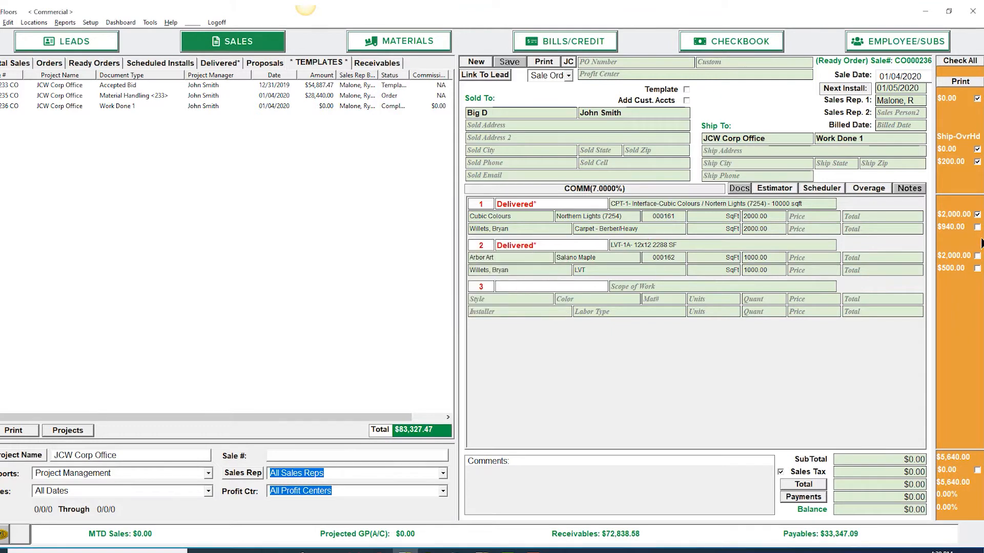
Step: Price line 1 of the Work Done 1 sale at 1.95 for the Cubic Colours material and .87 for its carpet labor
{"action": "left_click", "coordinate": [809, 217]}
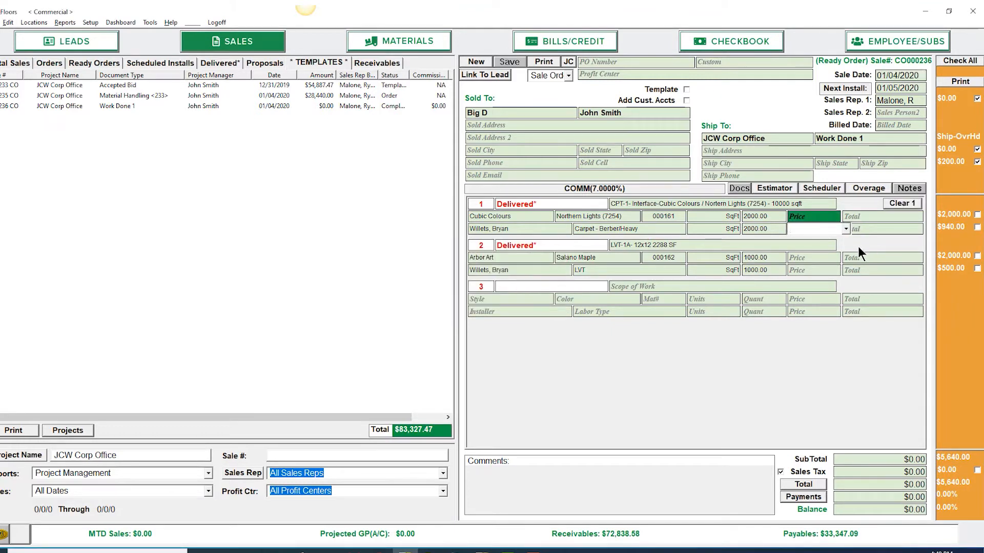
{"action": "type", "text": "1."}
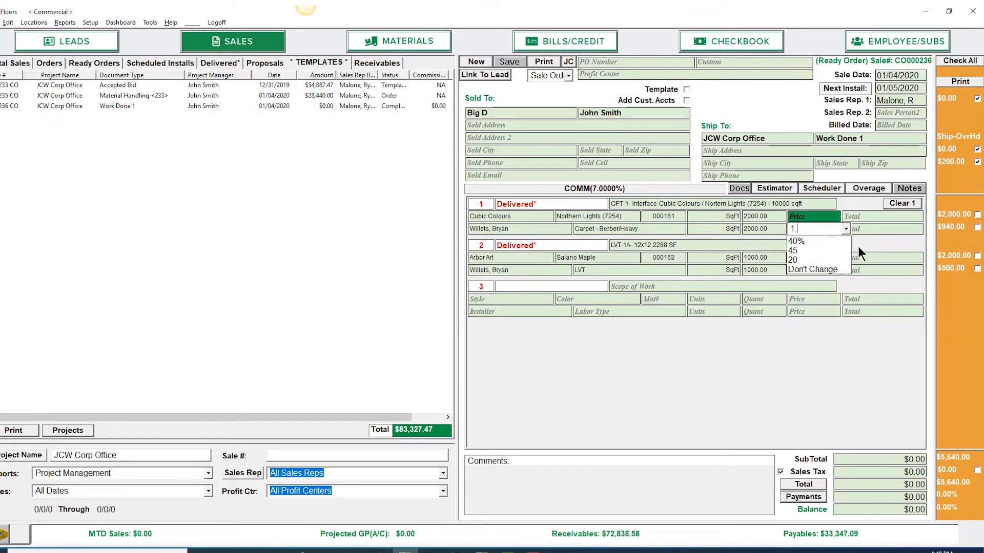
{"action": "type", "text": "95"}
{"action": "key", "text": "Return"}
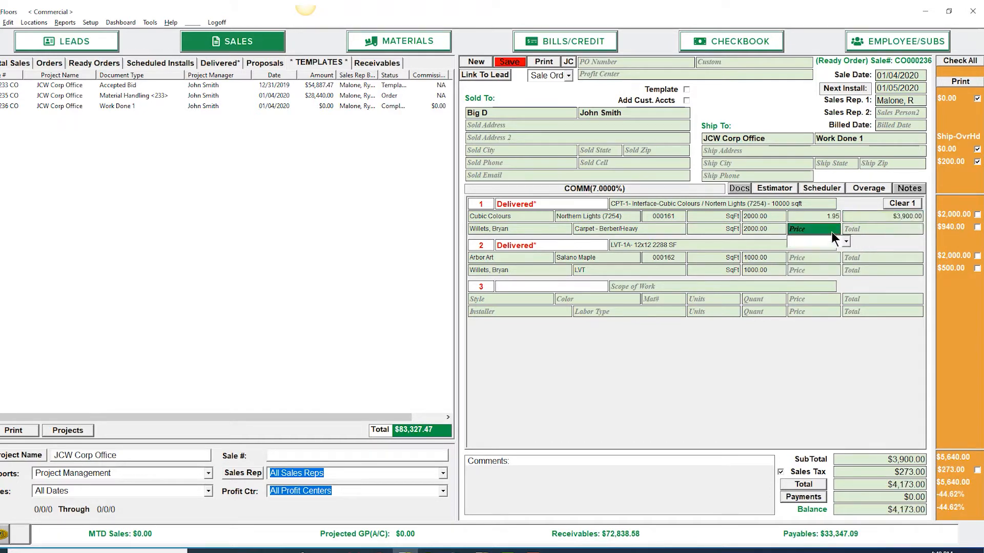
{"action": "type", "text": ".87"}
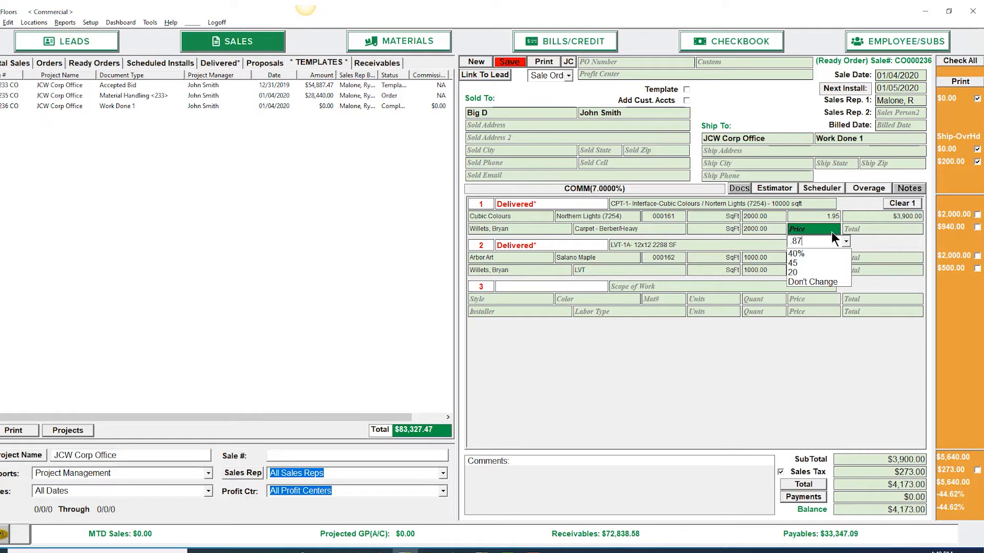
{"action": "key", "text": "Return"}
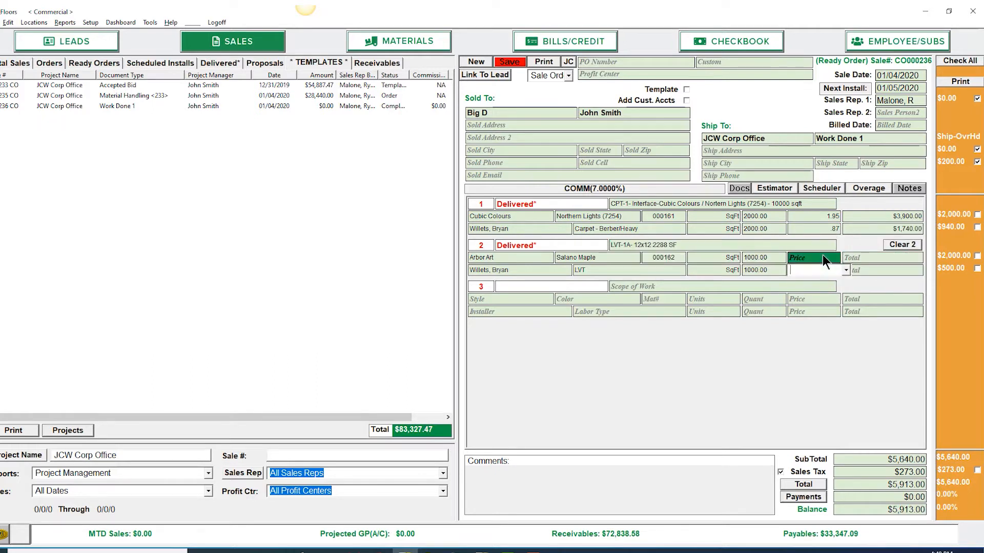
Step: Price line 2 at 3.21 for the Salano Maple material and 1.61 for its LVT labor, and save the sale
{"action": "type", "text": "3.21"}
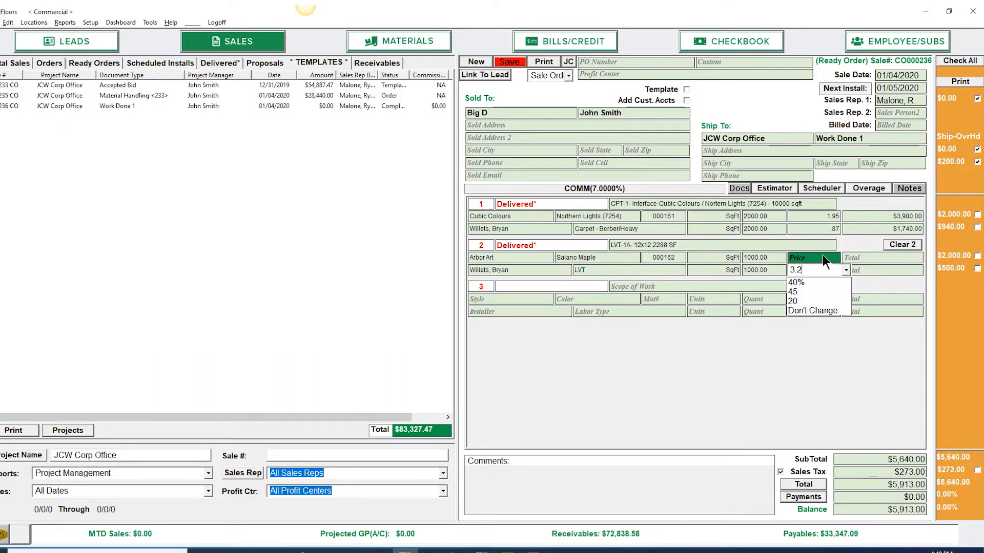
{"action": "key", "text": "Return"}
{"action": "left_click", "coordinate": [823, 271]}
{"action": "type", "text": "1"}
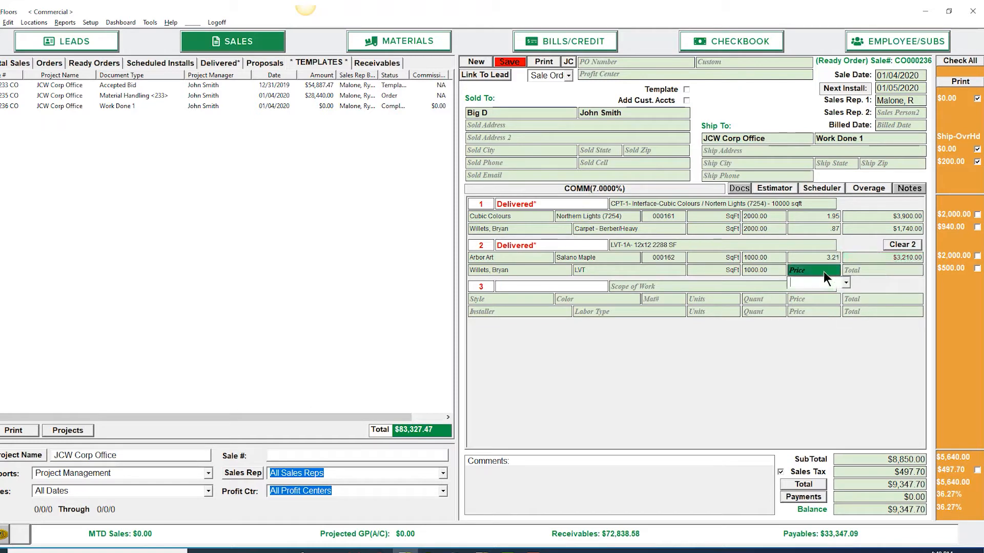
{"action": "type", "text": ".61"}
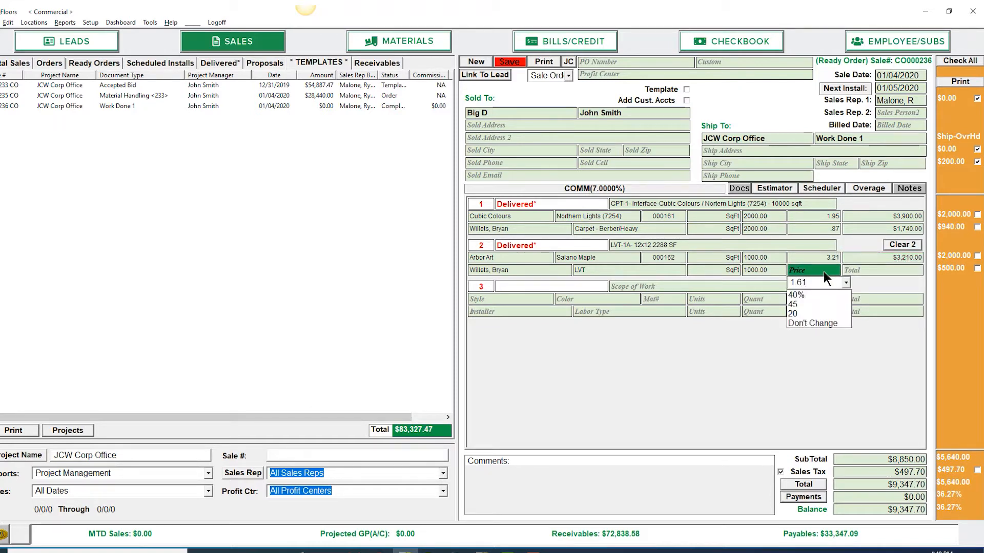
{"action": "key", "text": "Return"}
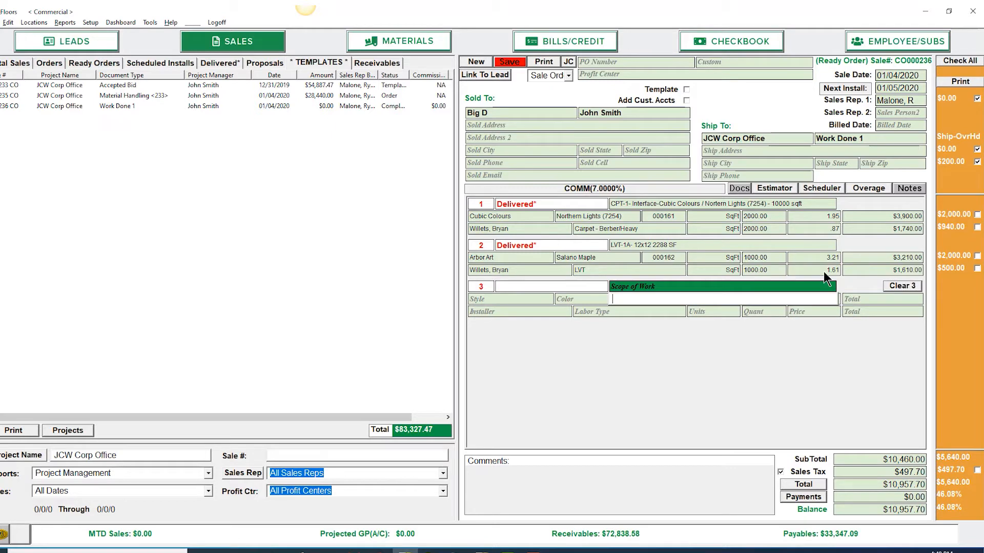
{"action": "left_click", "coordinate": [515, 63]}
Step: Charge the material and labor costs of both lines to the Work Done 1 sale again
{"action": "left_click", "coordinate": [977, 215]}
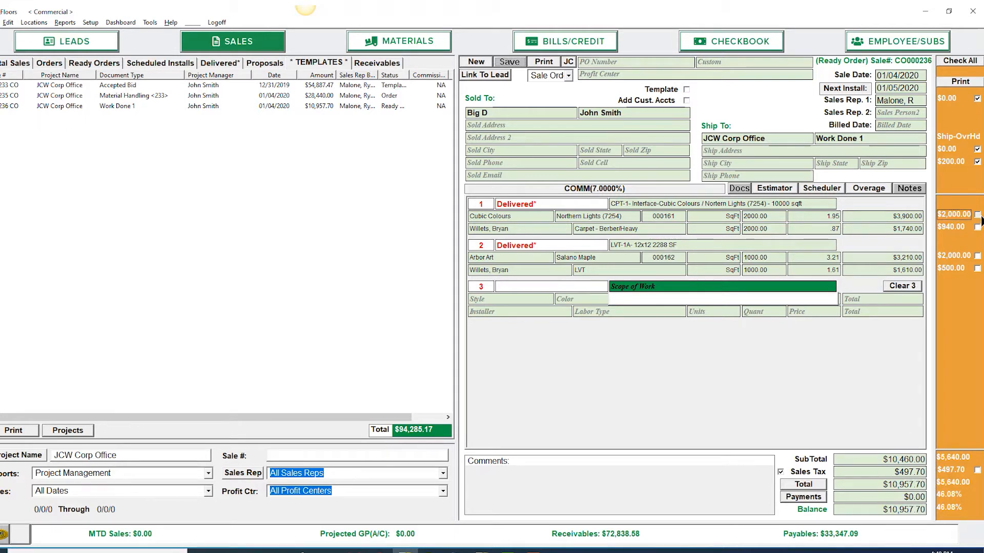
{"action": "left_click", "coordinate": [978, 228]}
{"action": "left_click", "coordinate": [977, 256]}
{"action": "left_click", "coordinate": [978, 268]}
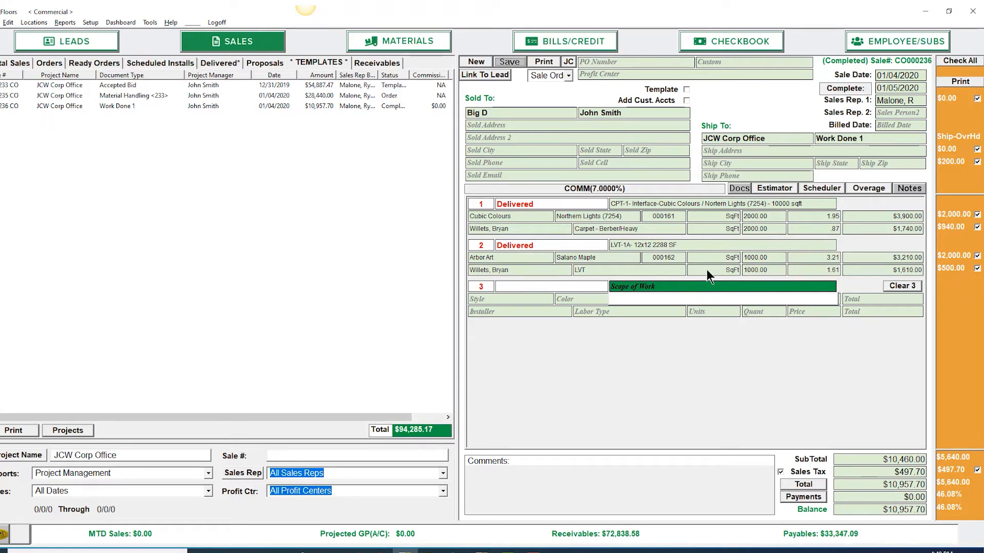
Step: Open the all-sales payment window from the Material Handling sale's payments and filter the outstanding sales by ship-to name jcw
{"action": "left_click", "coordinate": [142, 96]}
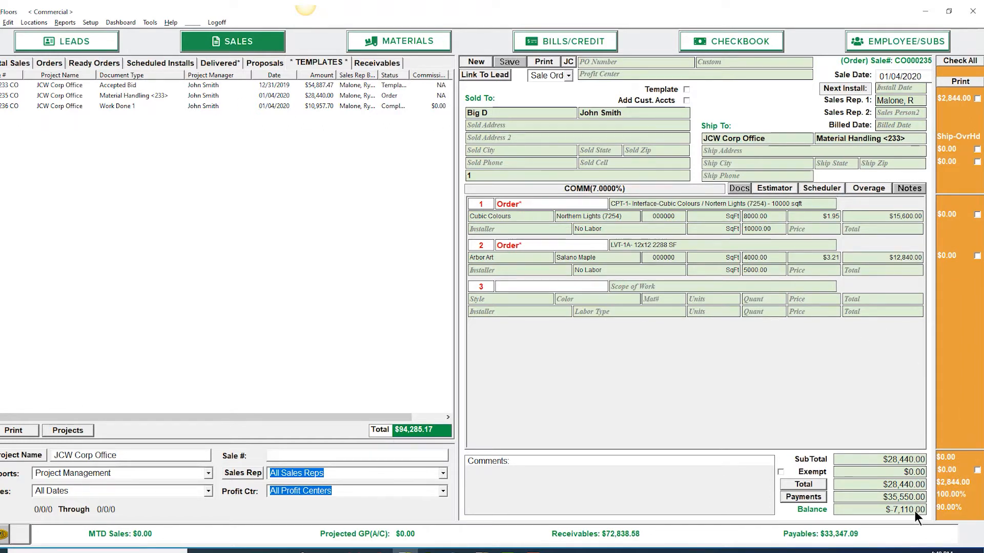
{"action": "left_click", "coordinate": [809, 497]}
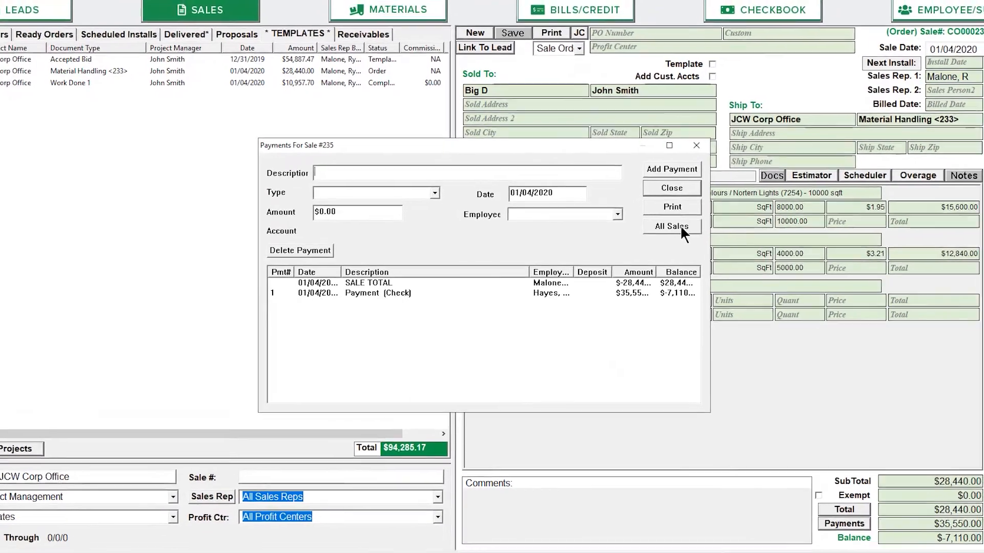
{"action": "left_click", "coordinate": [671, 227]}
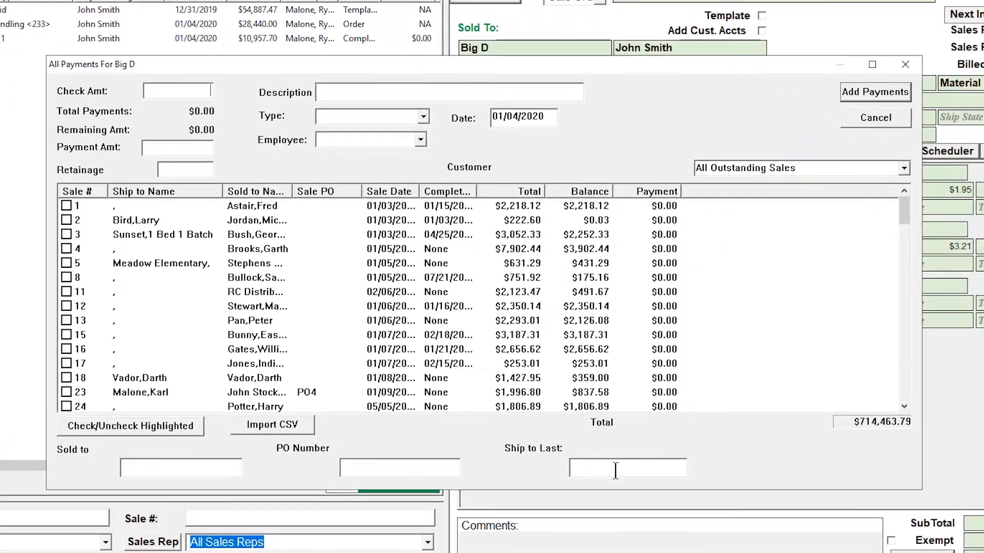
{"action": "type", "text": "j"}
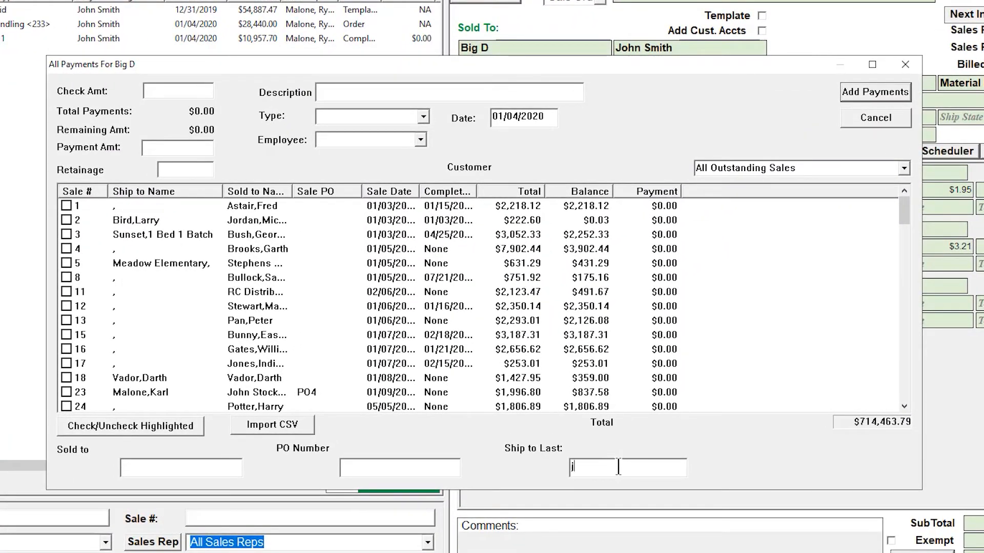
{"action": "type", "text": "ow"}
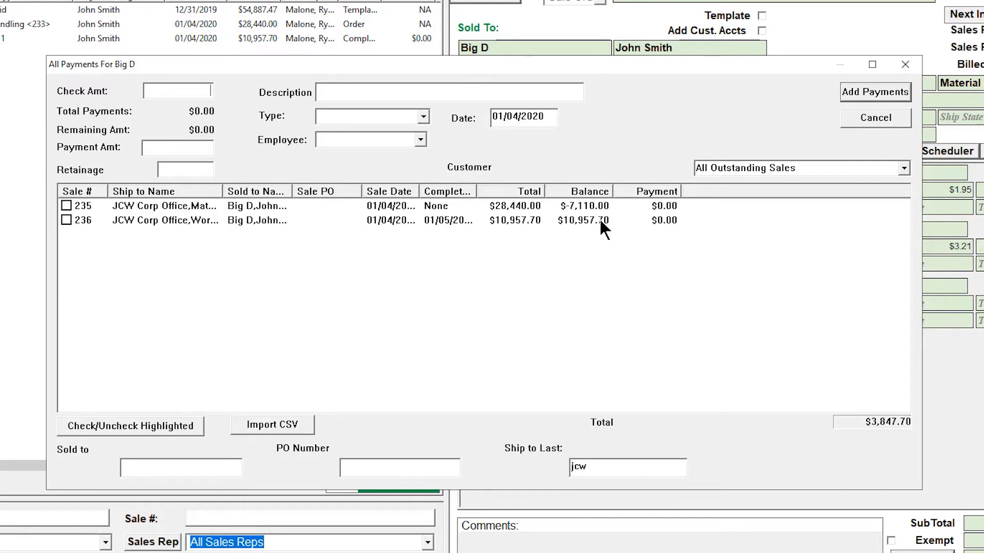
Step: Set the payment type to Transfer and choose the employee recording it
{"action": "left_click", "coordinate": [424, 117]}
{"action": "left_click", "coordinate": [403, 173]}
{"action": "left_click", "coordinate": [420, 140]}
{"action": "left_click", "coordinate": [393, 153]}
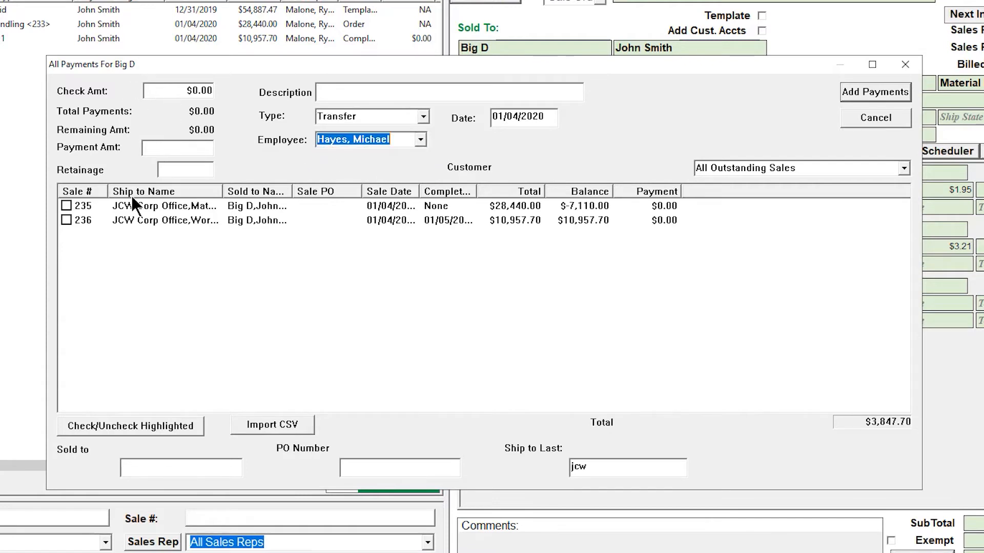
Step: Include both JCW Corp Office sales in the transfer and set the Work Done 1 payment amount to 7110
{"action": "left_click", "coordinate": [66, 206]}
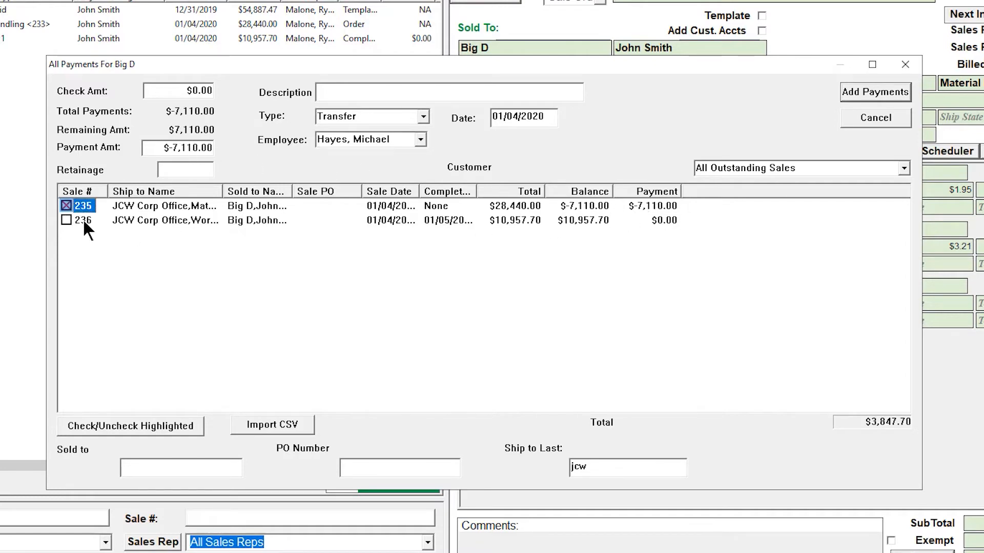
{"action": "left_click", "coordinate": [66, 220]}
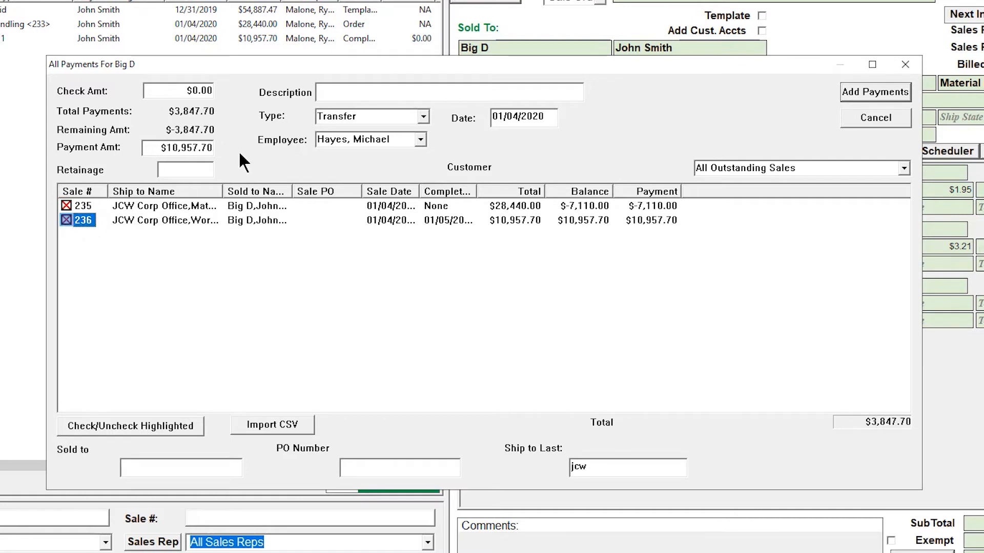
{"action": "left_click_drag", "start_coordinate": [148, 149], "coordinate": [281, 150]}
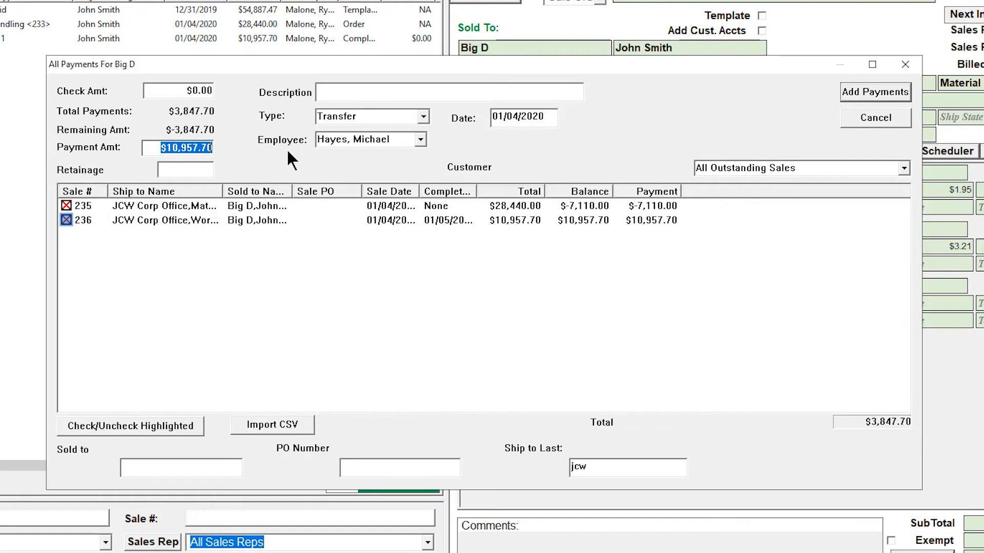
{"action": "type", "text": "7"}
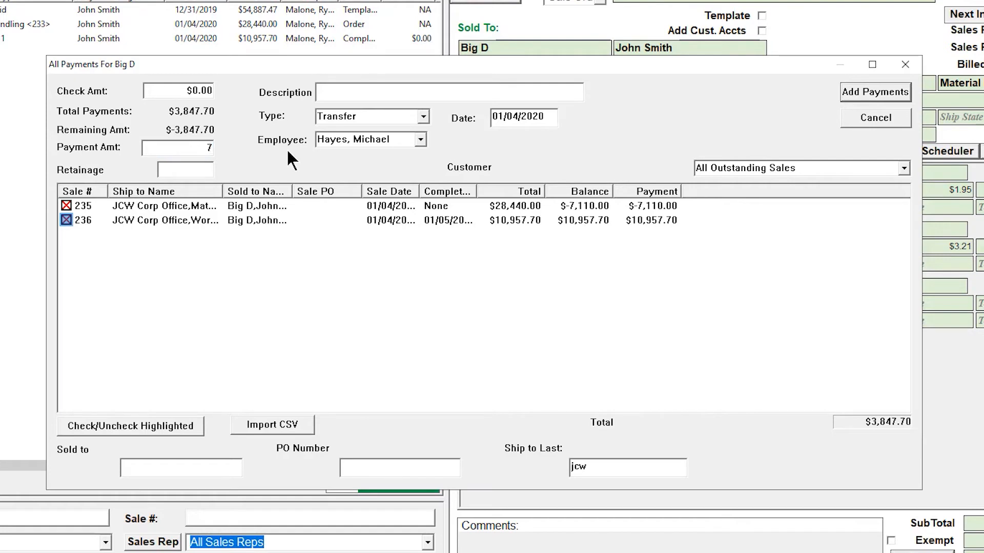
{"action": "type", "text": "111"}
{"action": "key", "text": "BackSpace"}
{"action": "type", "text": "0"}
{"action": "key", "text": "Return"}
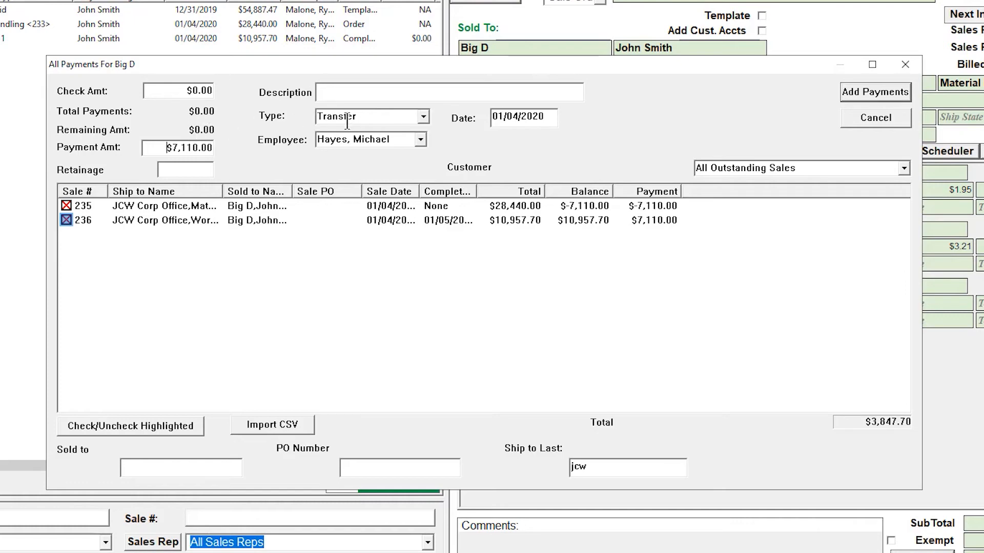
Step: Post the transfer payments without printing a report, and review the payment history of the Material Handling sale
{"action": "left_click", "coordinate": [894, 87]}
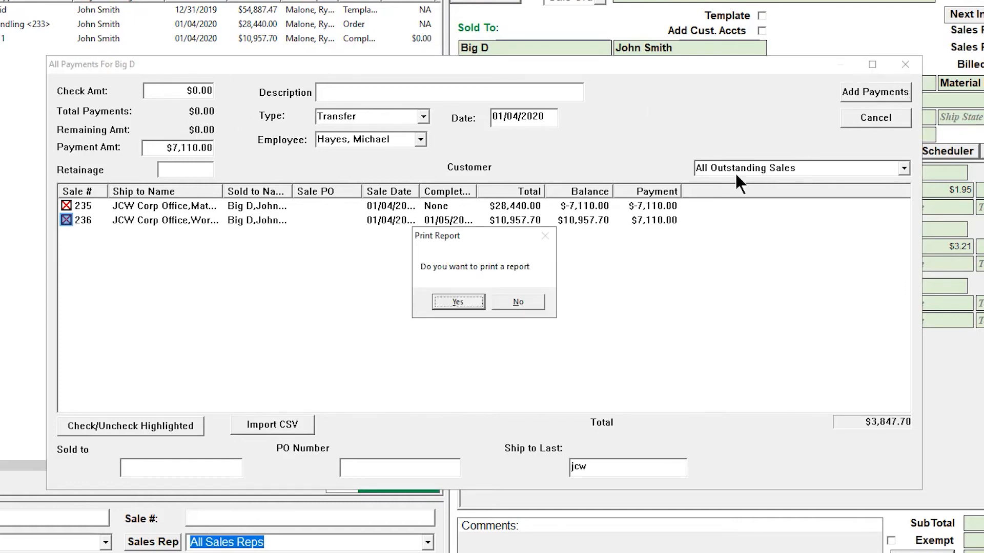
{"action": "left_click", "coordinate": [519, 301]}
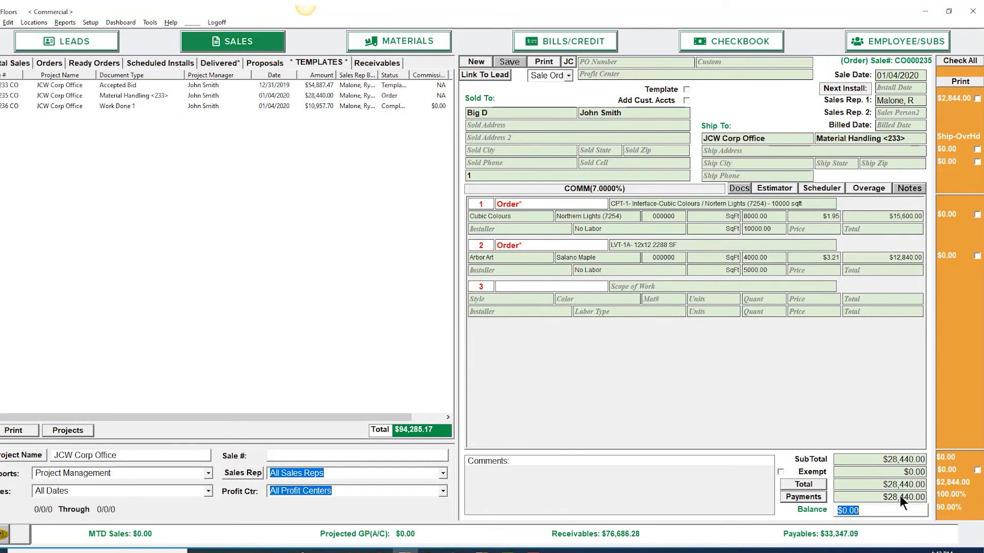
{"action": "left_click", "coordinate": [818, 499]}
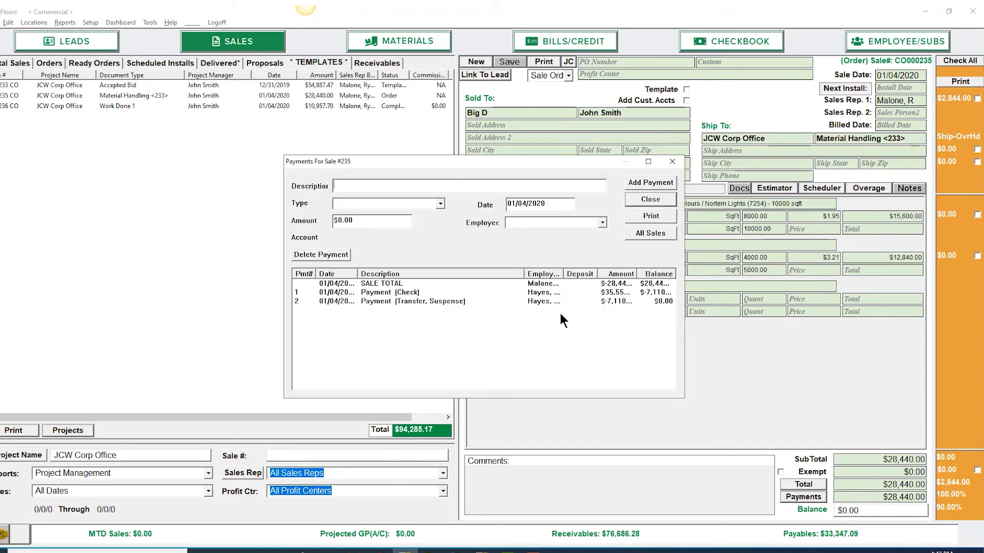
{"action": "left_click", "coordinate": [672, 161]}
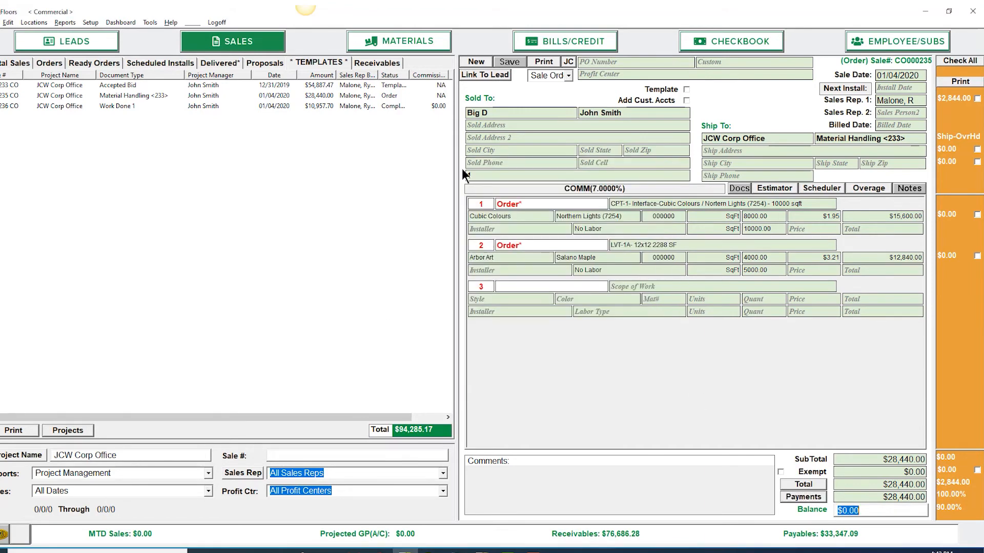
Step: Print the Work Done 1 sale with Microsoft Print to PDF, saving it in Documents as Work Order Bill
{"action": "left_click", "coordinate": [106, 107]}
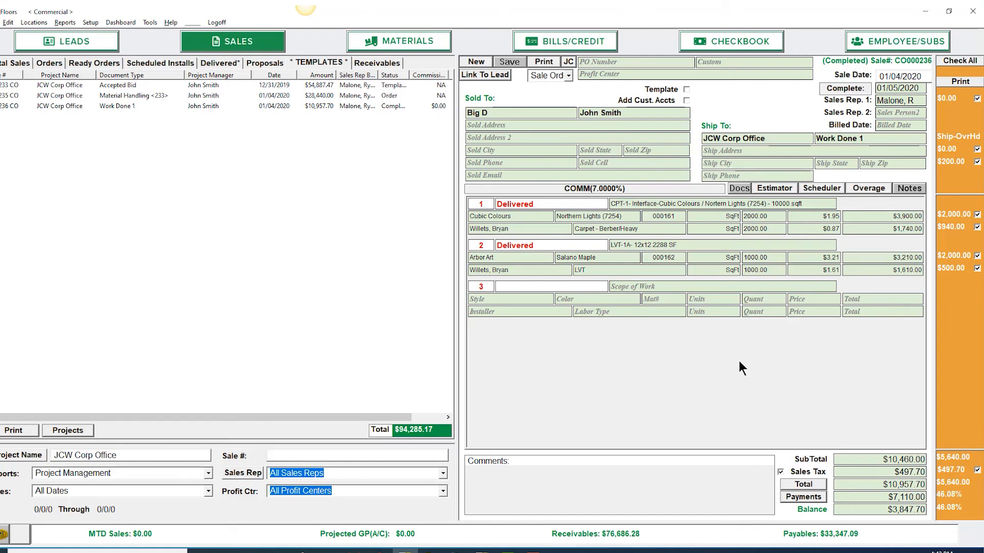
{"action": "left_click", "coordinate": [546, 60]}
{"action": "left_click", "coordinate": [546, 162]}
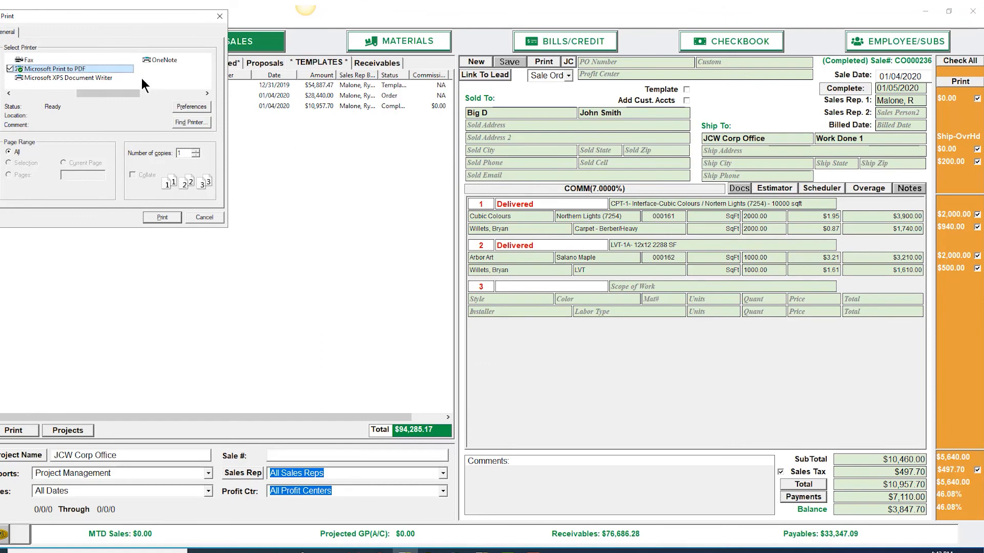
{"action": "left_click", "coordinate": [138, 215]}
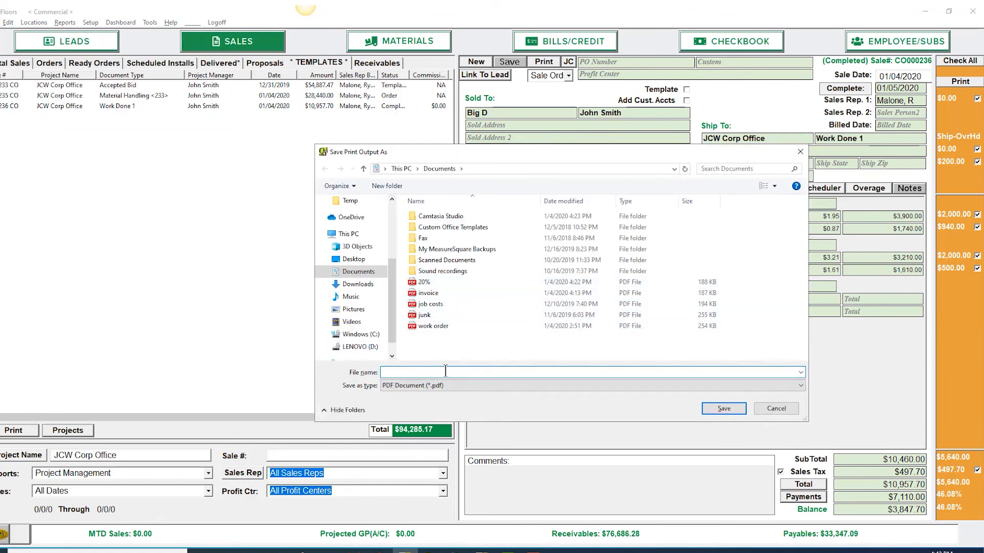
{"action": "type", "text": "Work Order Bill"}
{"action": "key", "text": "Return"}
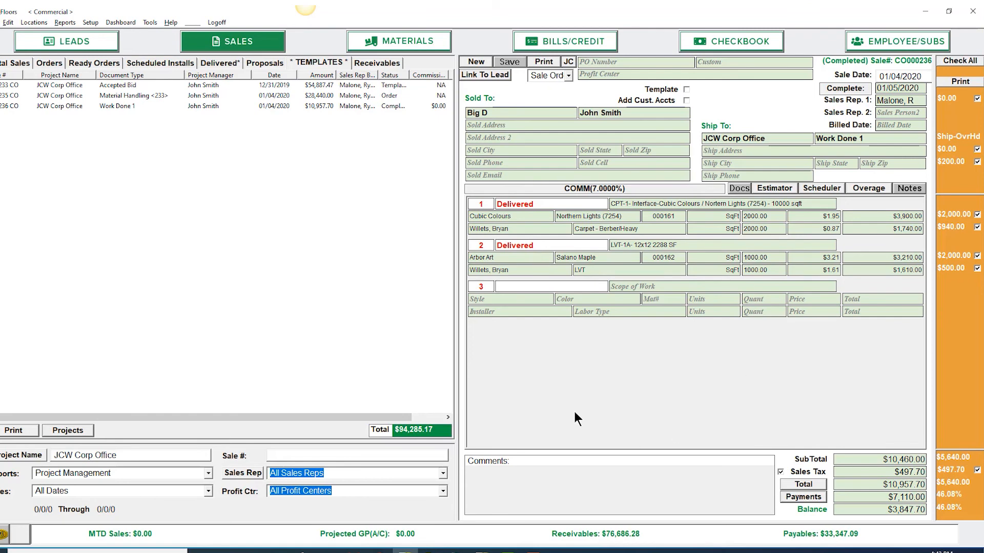
Step: Look through the available QReporter reports, and leave the report selection without printing
{"action": "left_click", "coordinate": [67, 22]}
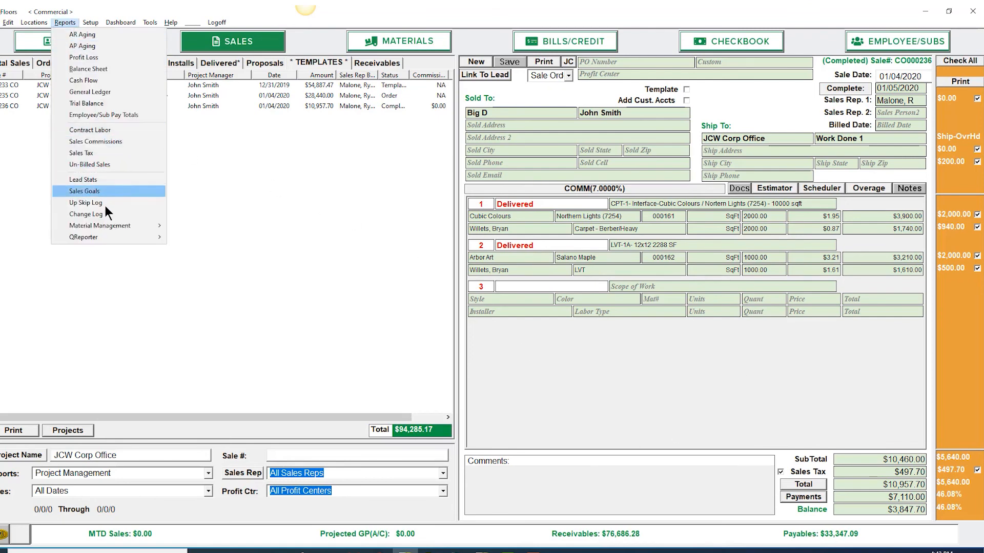
{"action": "mouse_move", "coordinate": [112, 235]}
{"action": "left_click", "coordinate": [207, 234]}
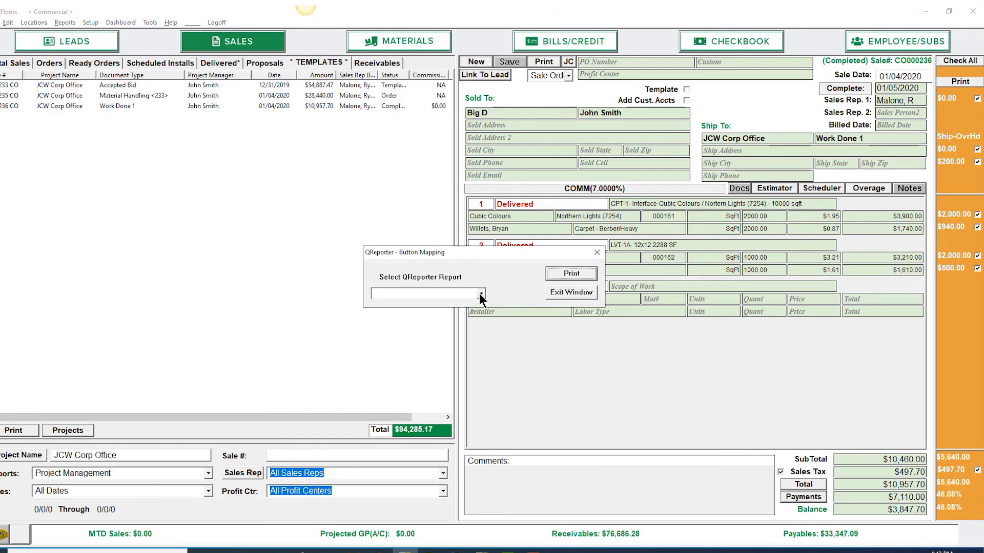
{"action": "left_click", "coordinate": [480, 293]}
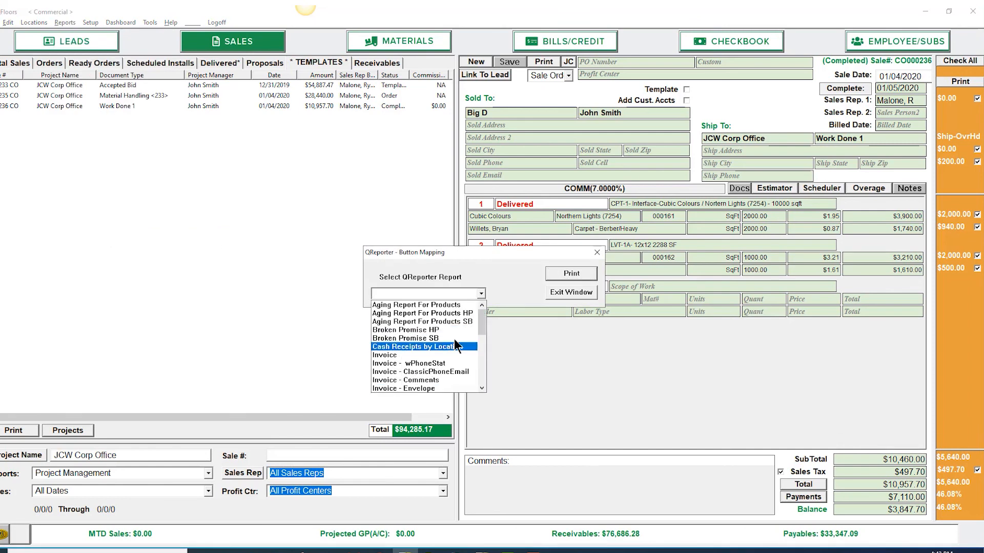
{"action": "left_click", "coordinate": [481, 293]}
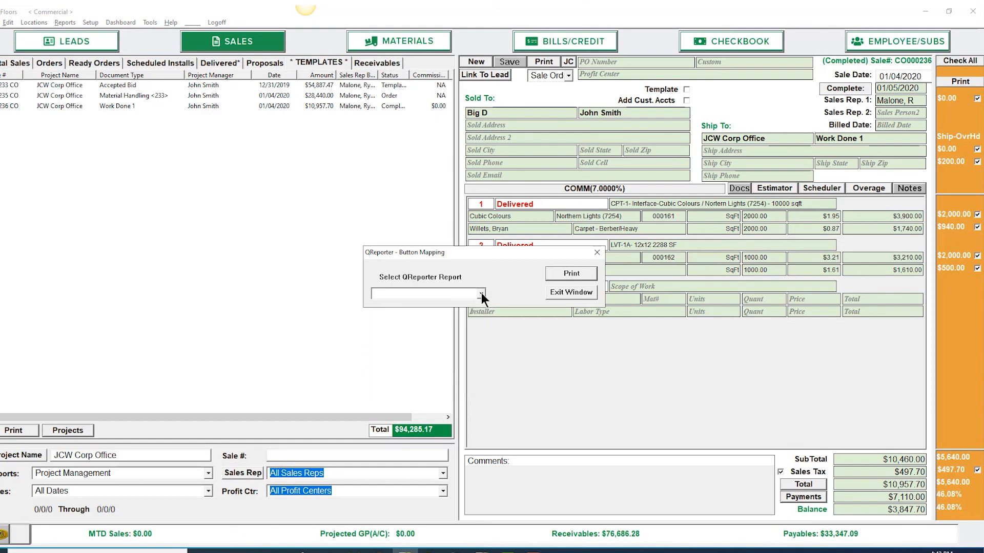
{"action": "left_click", "coordinate": [597, 253]}
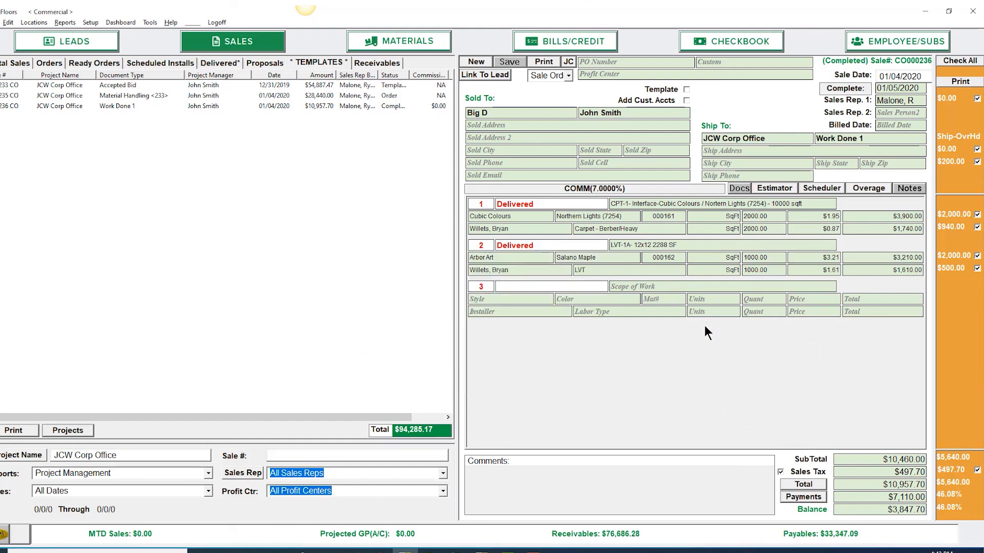